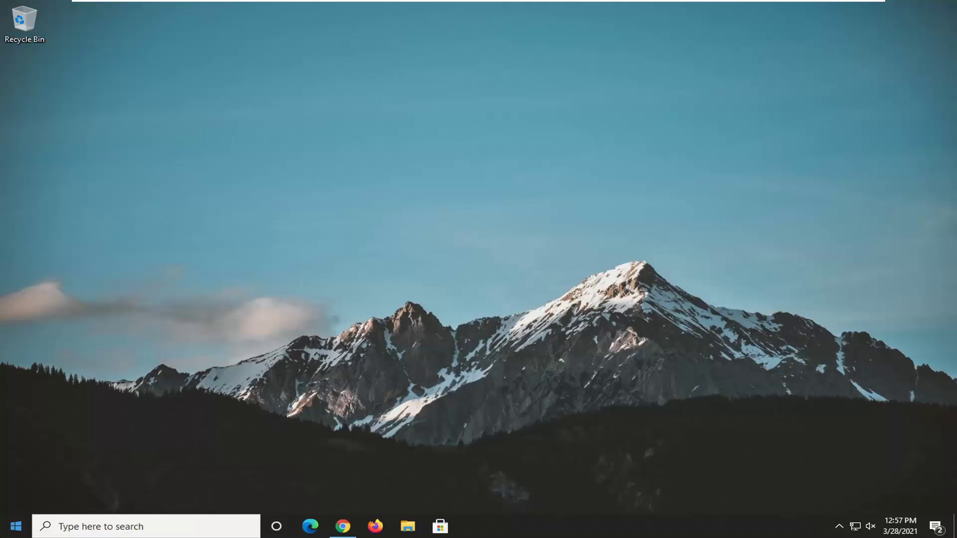
Search for 'services', open the Services console in a restored window, and scroll down its list
{"action": "left_click", "coordinate": [14, 529]}
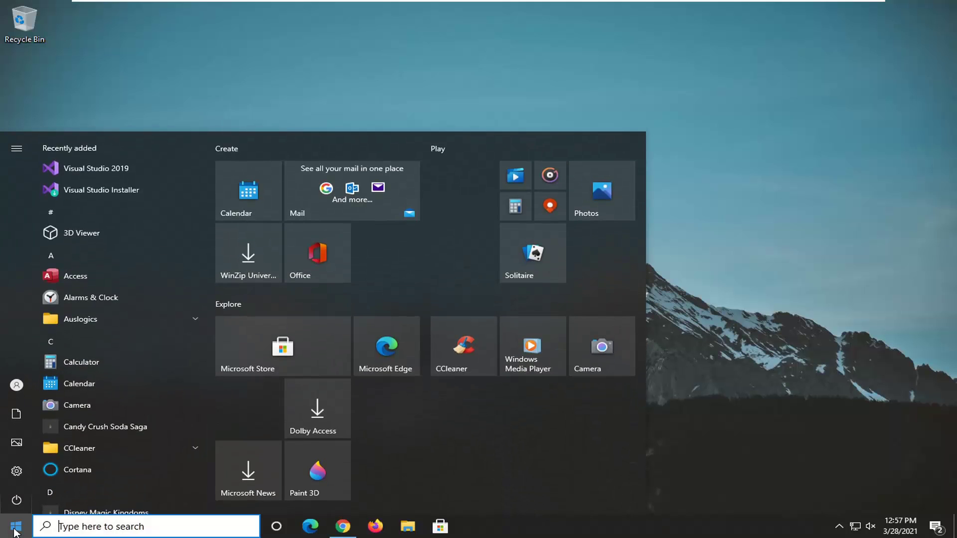
{"action": "type", "text": "services"}
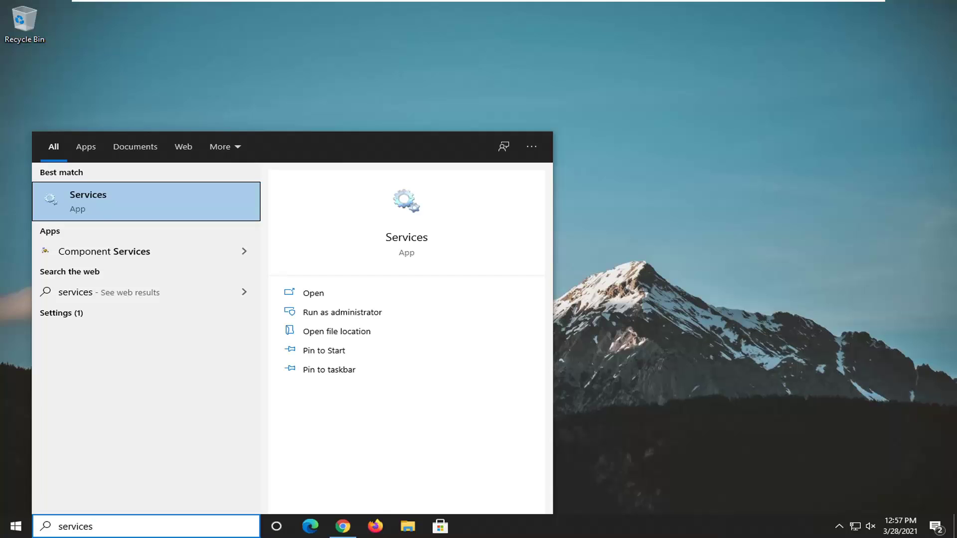
{"action": "left_click", "coordinate": [100, 209]}
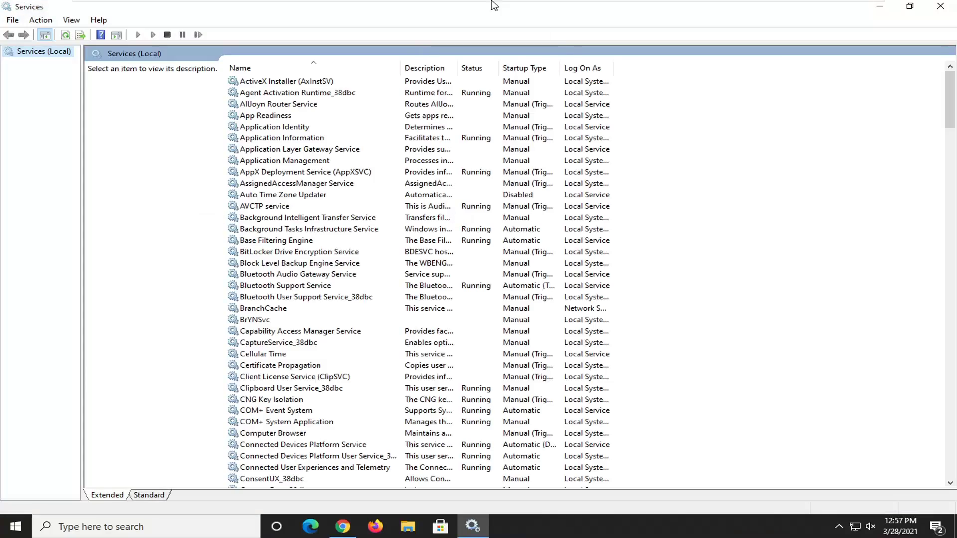
{"action": "left_click_drag", "start_coordinate": [496, 6], "coordinate": [562, 52]}
{"action": "left_click_drag", "start_coordinate": [880, 129], "coordinate": [860, 378]}
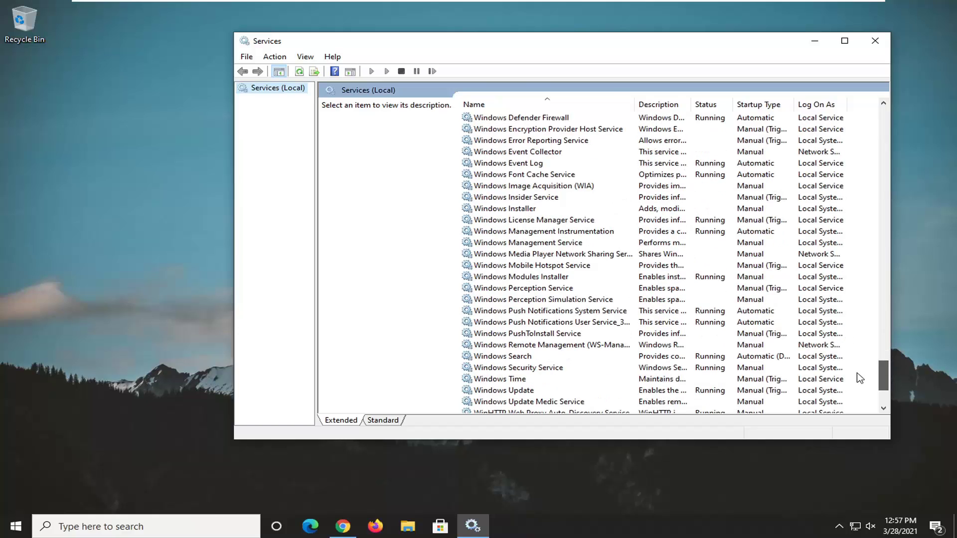
Set Windows Image Acquisition (WIA) to Automatic startup, start it, apply, and close Services
{"action": "double_click", "coordinate": [518, 187]}
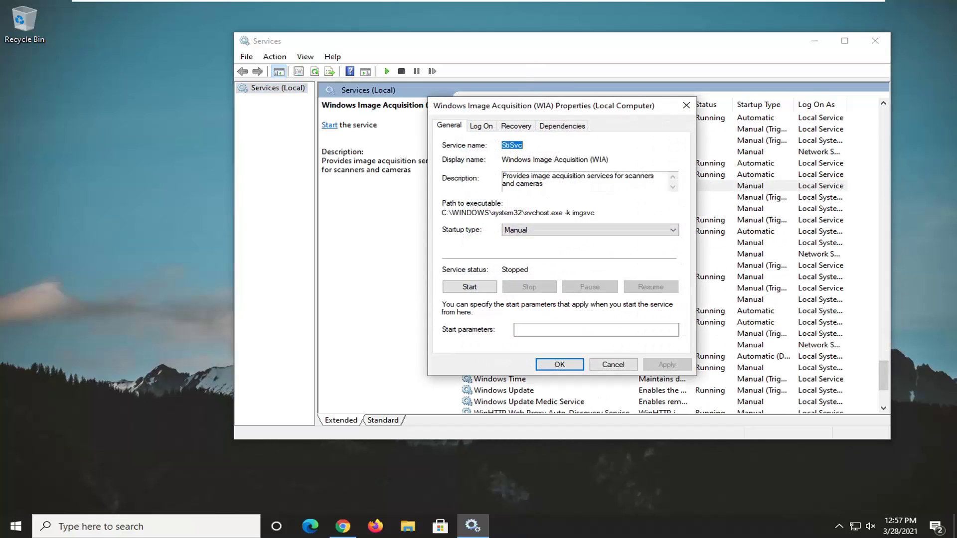
{"action": "left_click", "coordinate": [524, 230]}
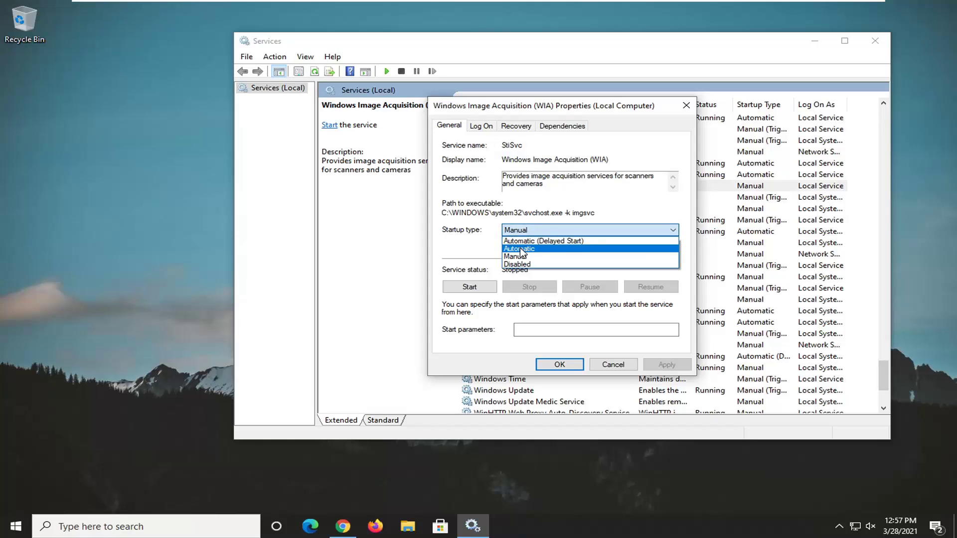
{"action": "left_click", "coordinate": [520, 247]}
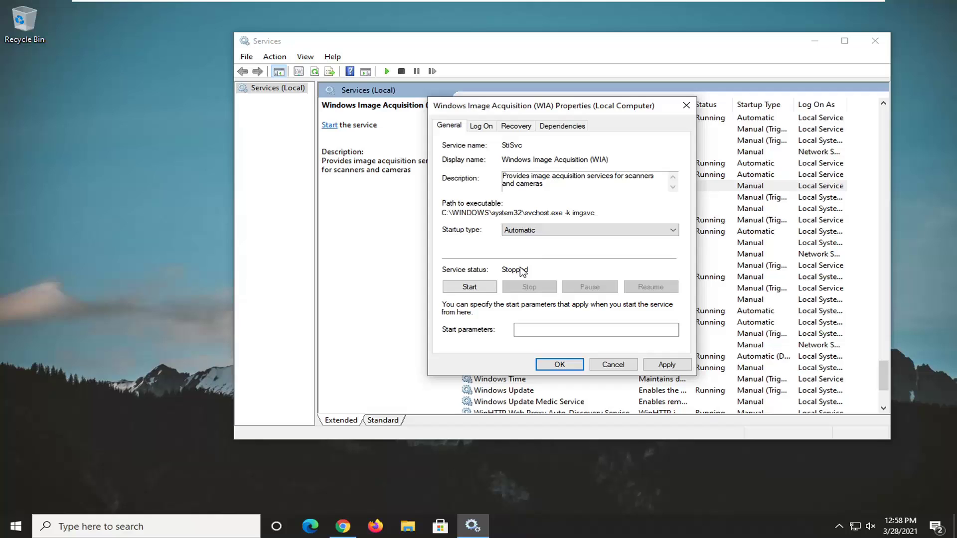
{"action": "left_click", "coordinate": [476, 286]}
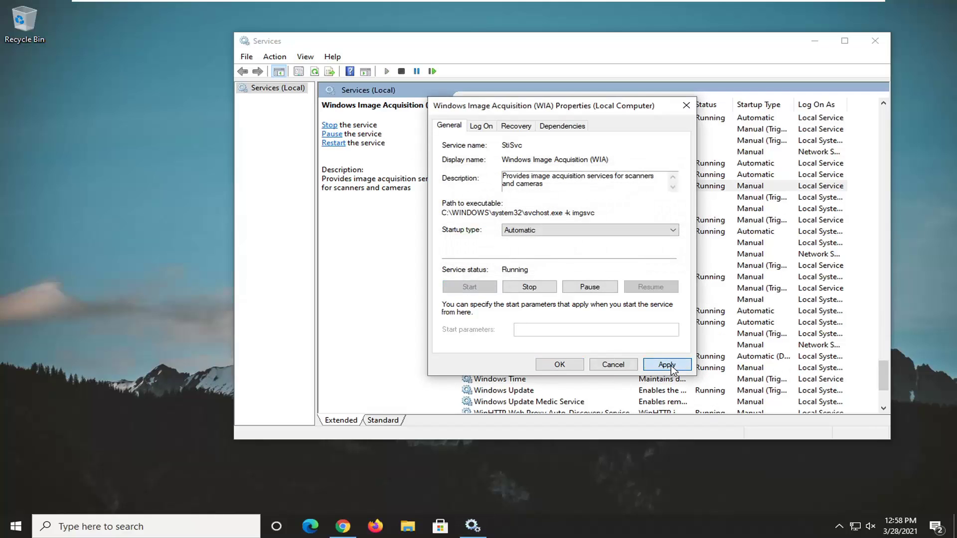
{"action": "left_click", "coordinate": [671, 365]}
{"action": "left_click", "coordinate": [557, 366]}
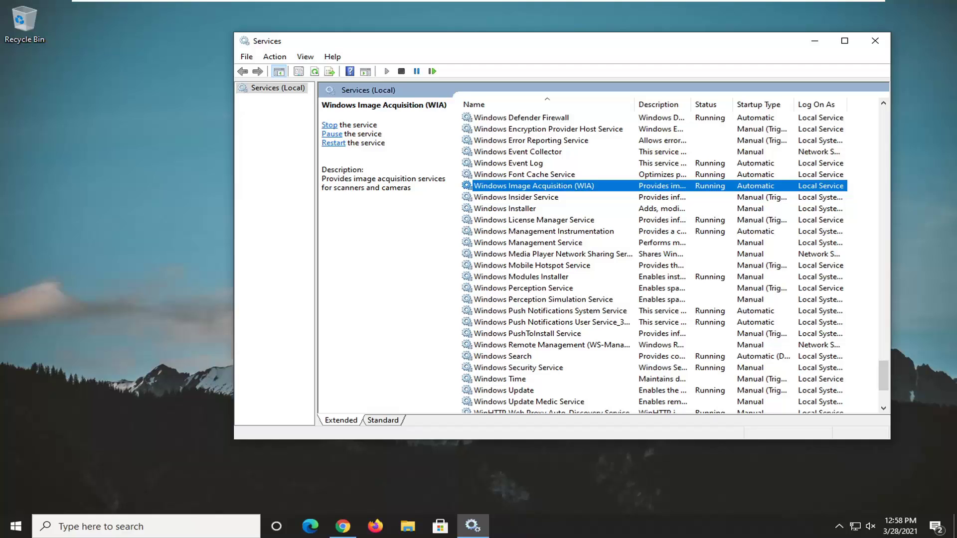
{"action": "left_click", "coordinate": [875, 41]}
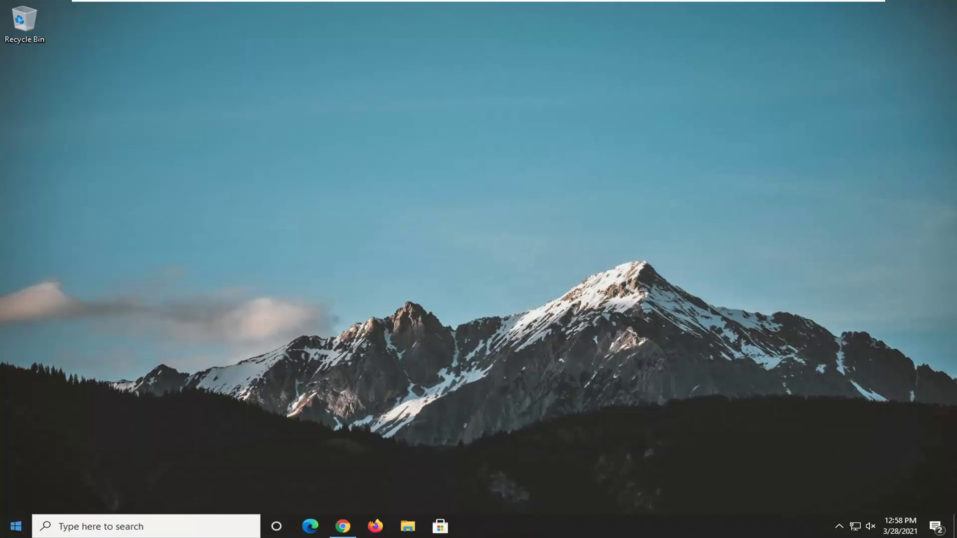
Search for 'device manager' and open the Device Manager best match
{"action": "key", "text": "super"}
{"action": "type", "text": "devi"}
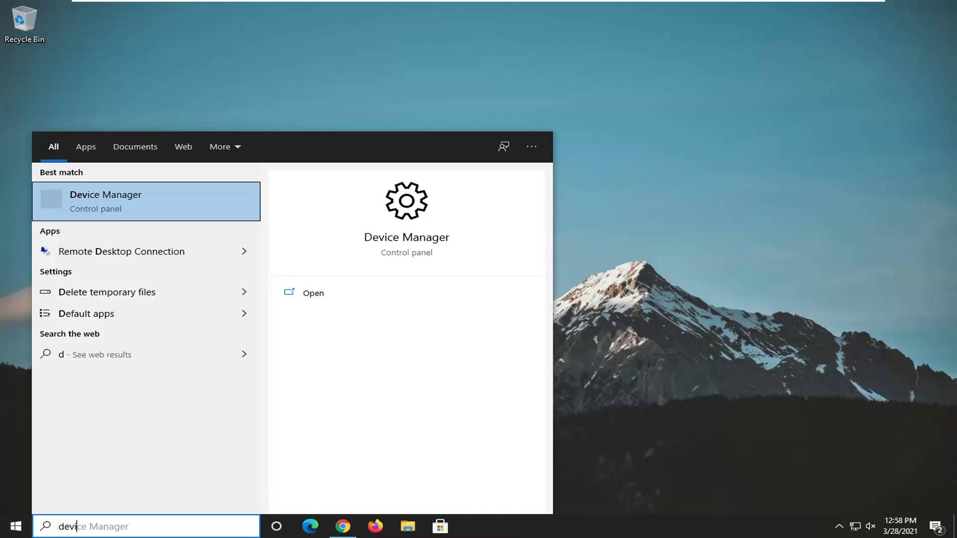
{"action": "type", "text": "ce mana"}
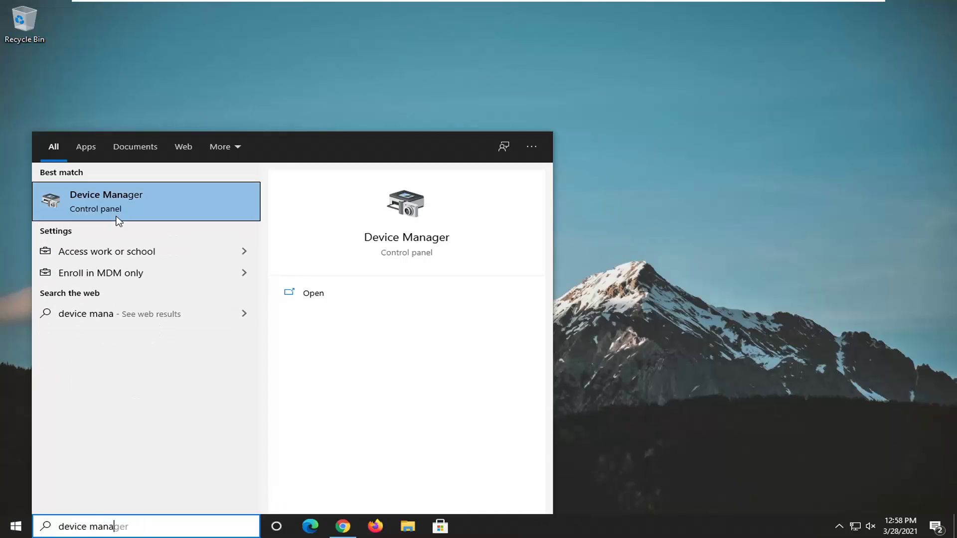
{"action": "left_click", "coordinate": [118, 212]}
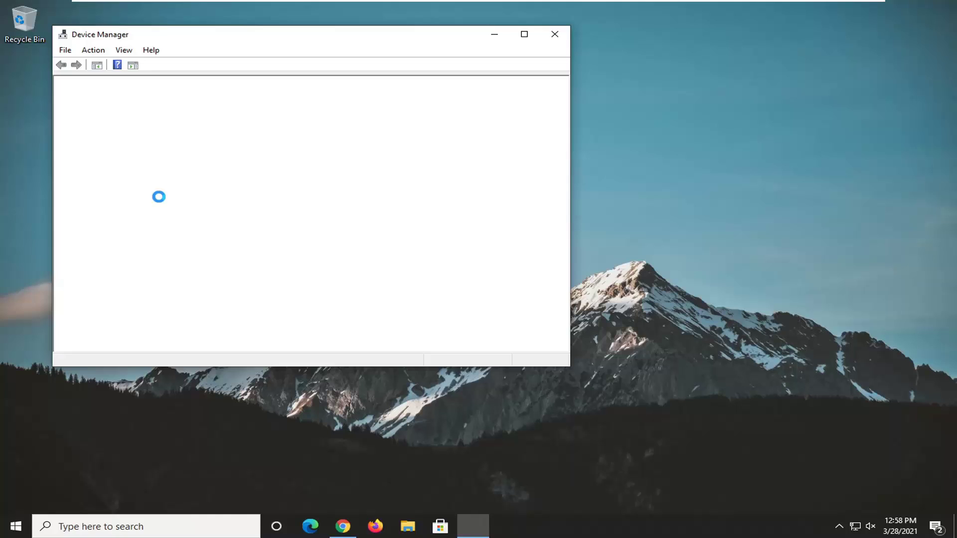
Expand Mice and other pointing devices, check VMware Pointing Device's context menu, then close Device Manager
{"action": "left_click_drag", "start_coordinate": [239, 41], "coordinate": [413, 64]}
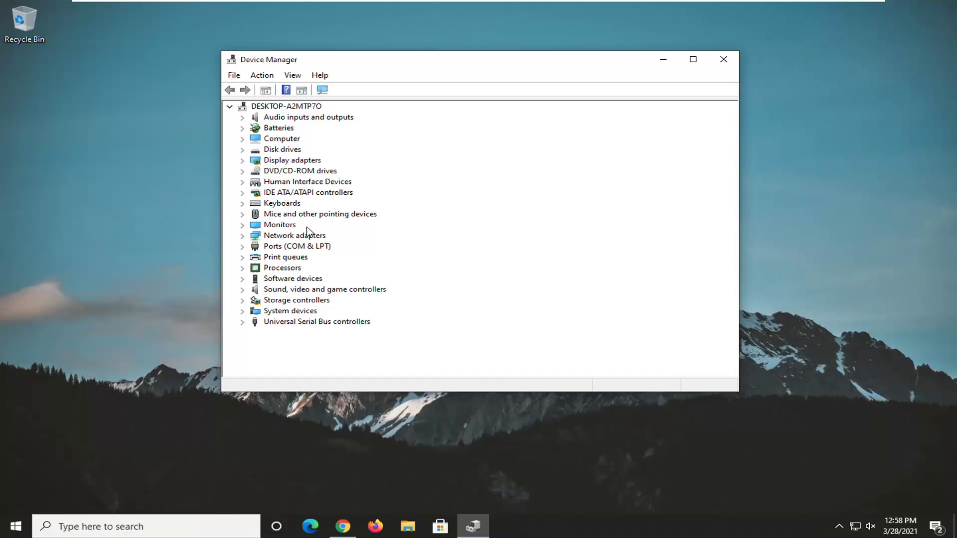
{"action": "left_click", "coordinate": [289, 215]}
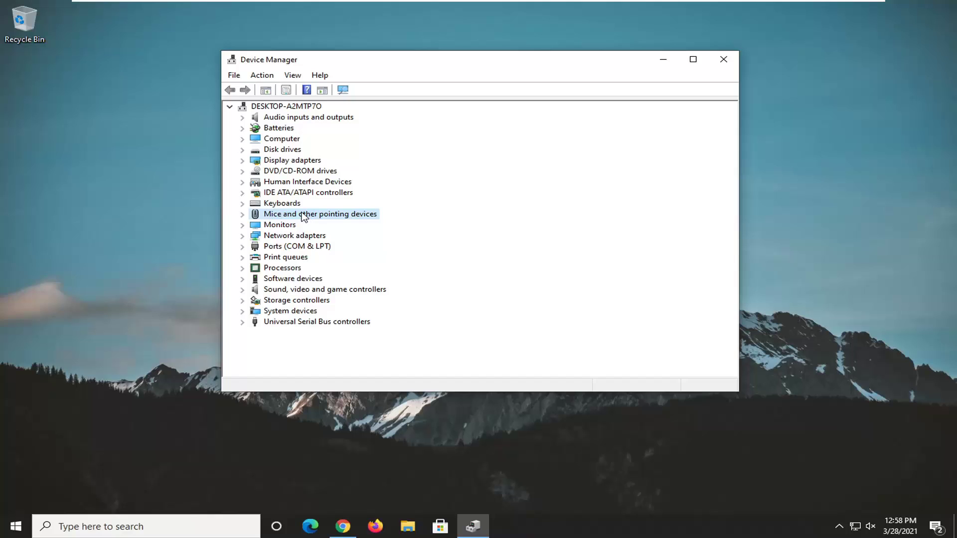
{"action": "double_click", "coordinate": [286, 215]}
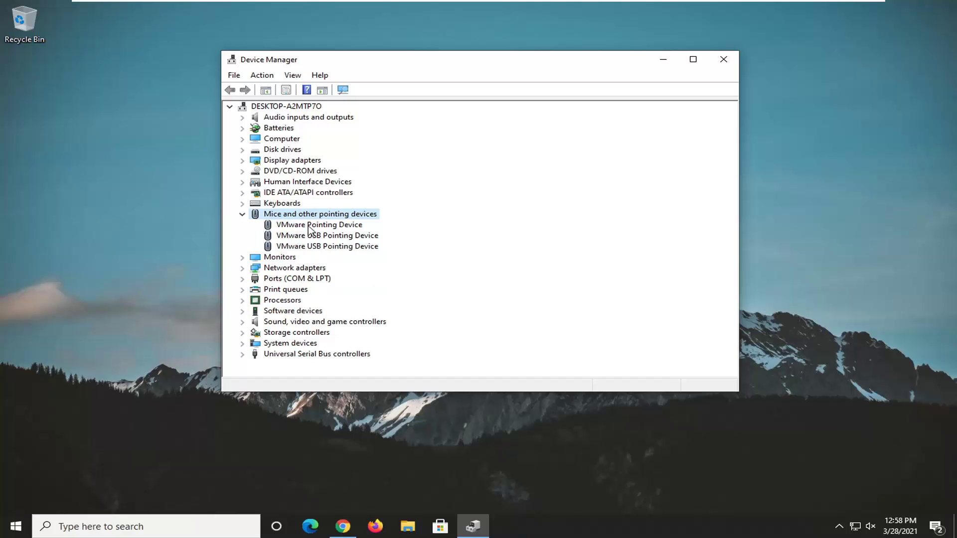
{"action": "left_click", "coordinate": [296, 227]}
{"action": "right_click", "coordinate": [291, 226]}
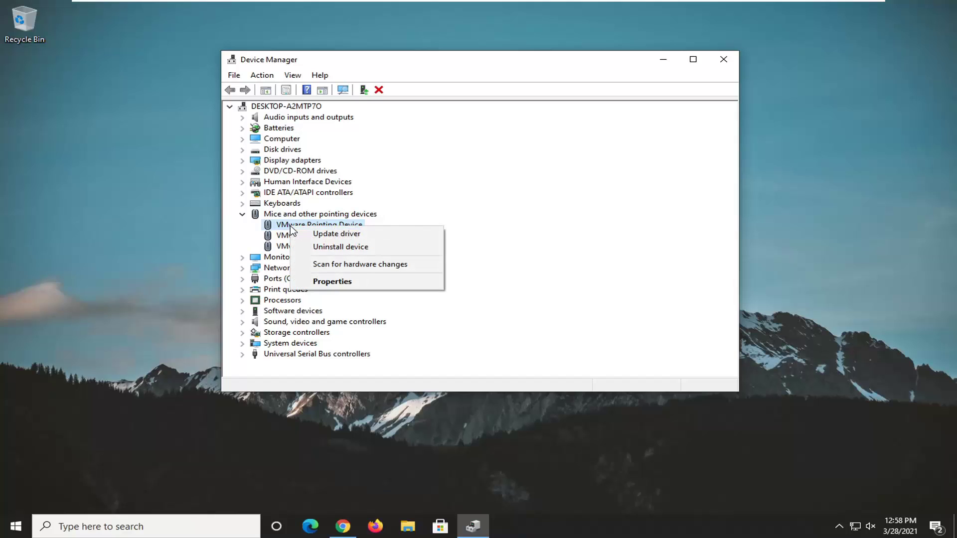
{"action": "left_click", "coordinate": [575, 241]}
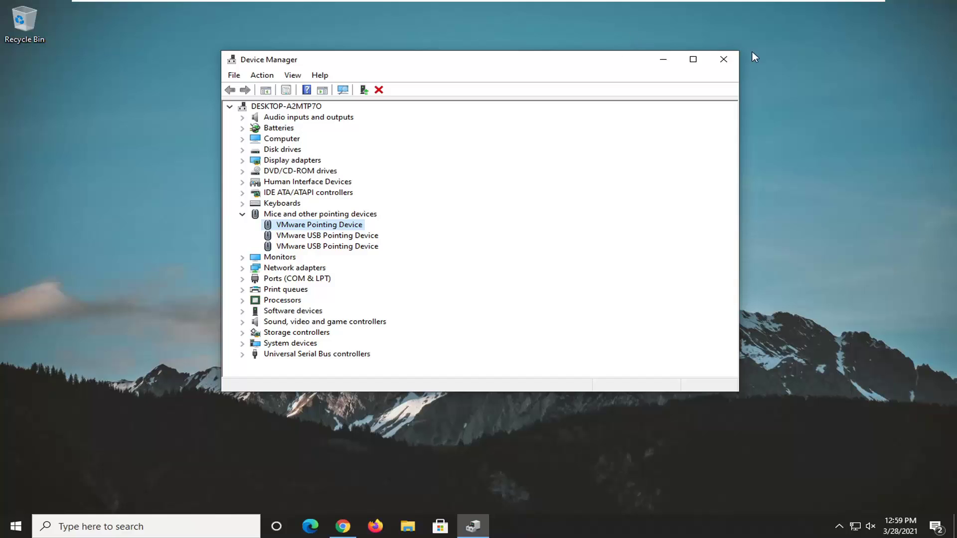
{"action": "left_click", "coordinate": [724, 59]}
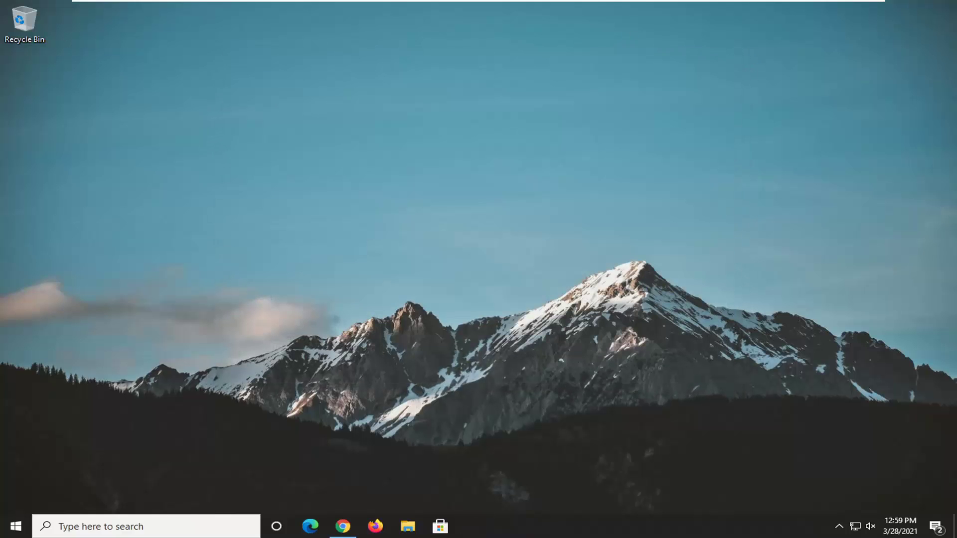
Search the Start menu for 'troubleshoot'
{"action": "left_click", "coordinate": [16, 527]}
{"action": "type", "text": "trou"}
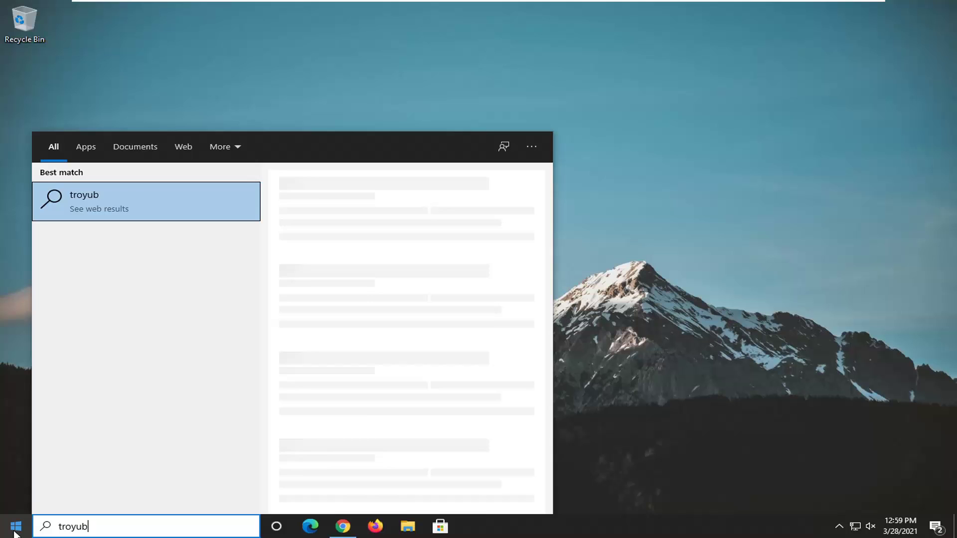
{"action": "type", "text": "bleshoot"}
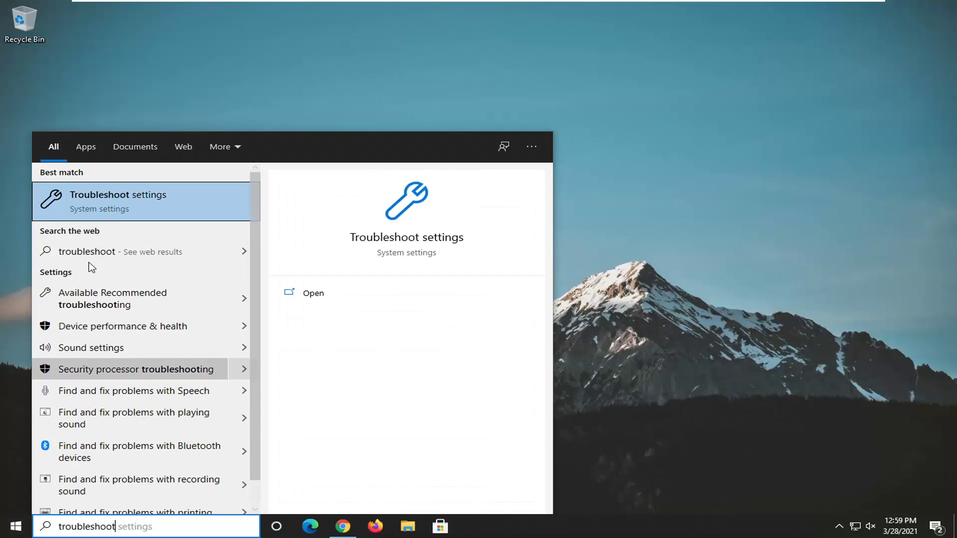
From Troubleshoot settings, go to Additional troubleshooters and run the Printer troubleshooter
{"action": "left_click", "coordinate": [124, 200]}
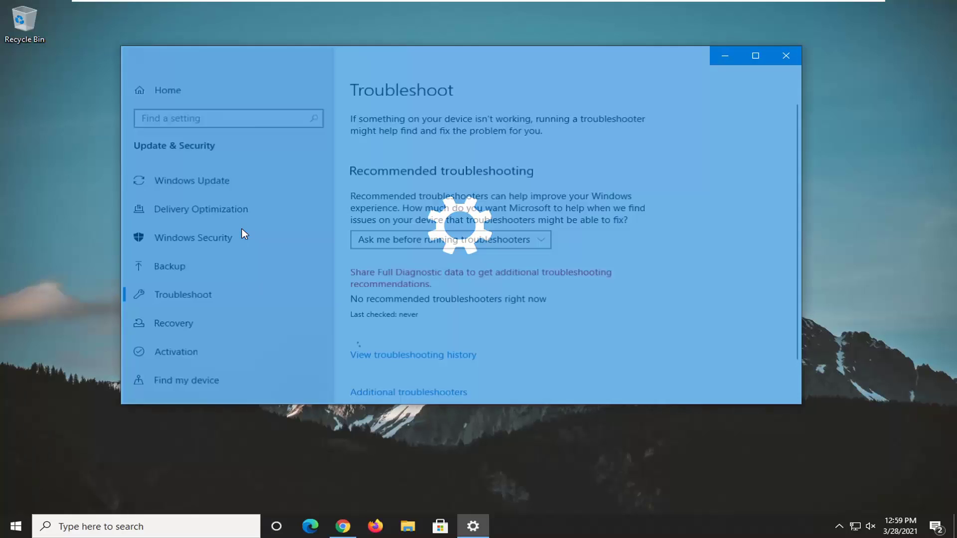
{"action": "scroll", "coordinate": [594, 242], "scroll_direction": "down", "scroll_amount": 2}
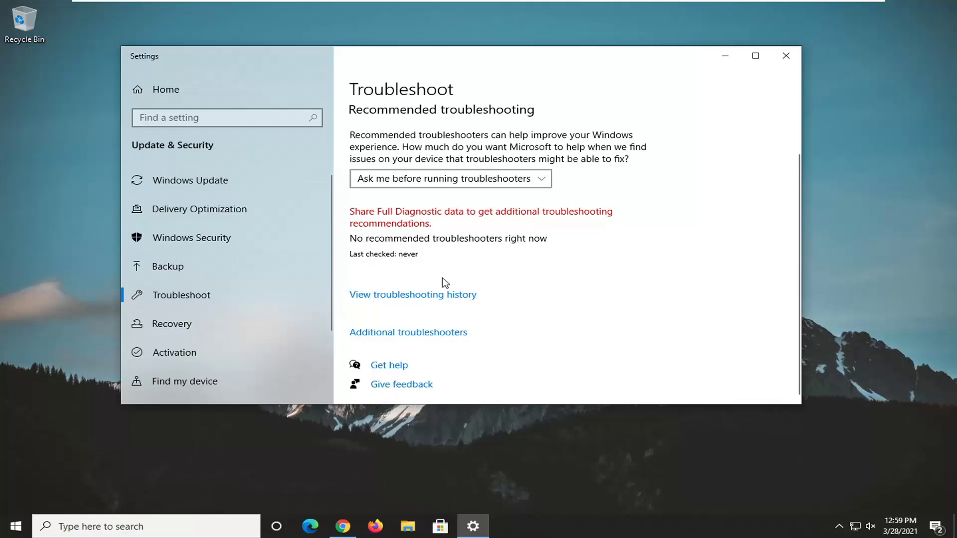
{"action": "left_click", "coordinate": [392, 335]}
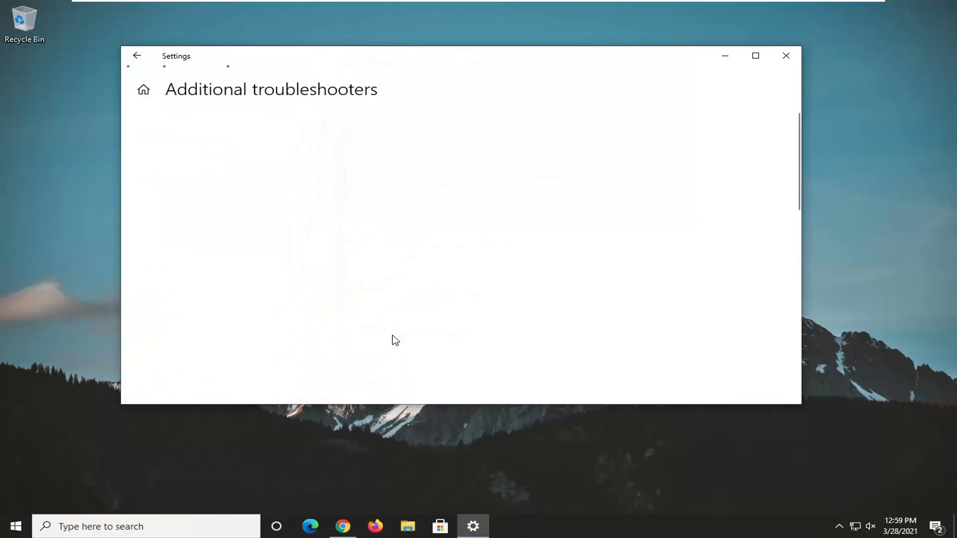
{"action": "scroll", "coordinate": [386, 319], "scroll_direction": "down", "scroll_amount": 1}
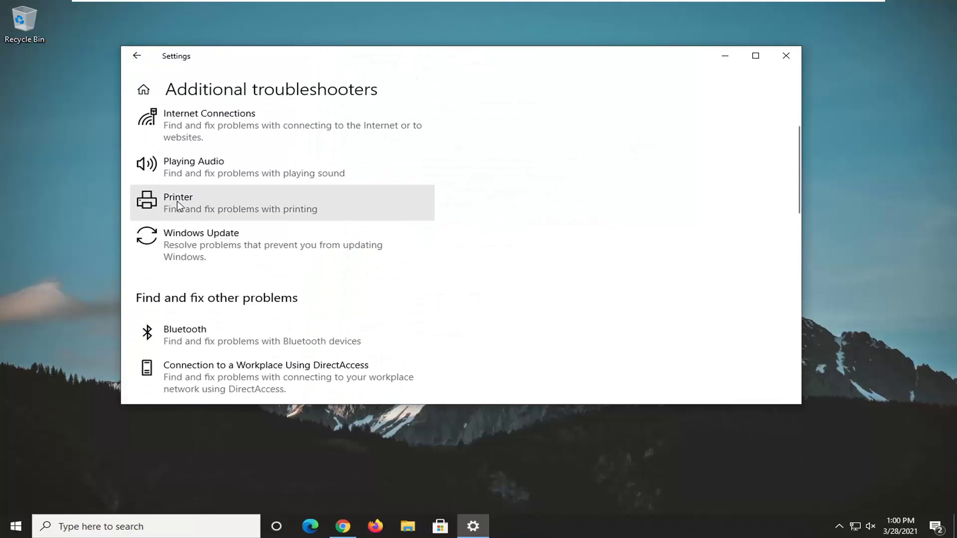
{"action": "left_click", "coordinate": [178, 202]}
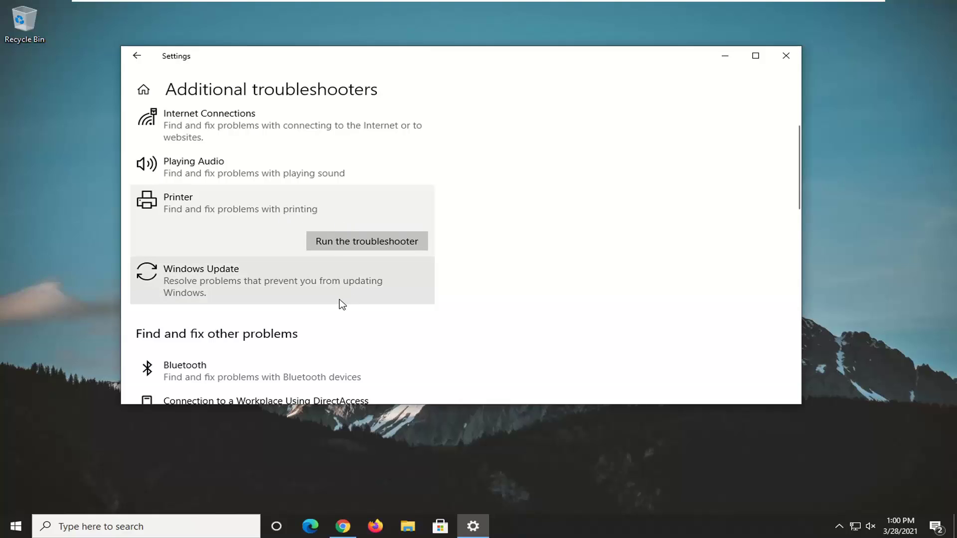
{"action": "left_click", "coordinate": [417, 247]}
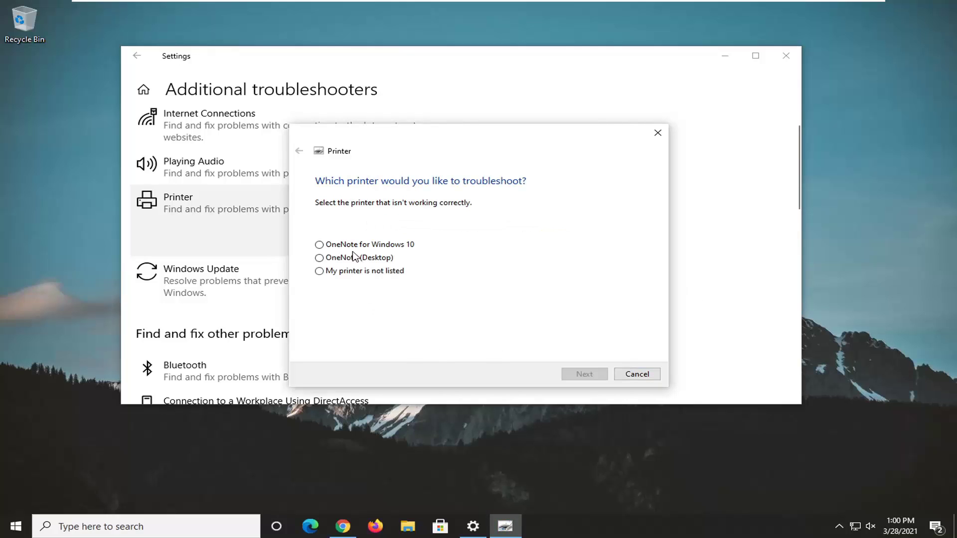
Choose 'My printer is not listed' and continue so the troubleshooter detects problems
{"action": "left_click", "coordinate": [319, 270]}
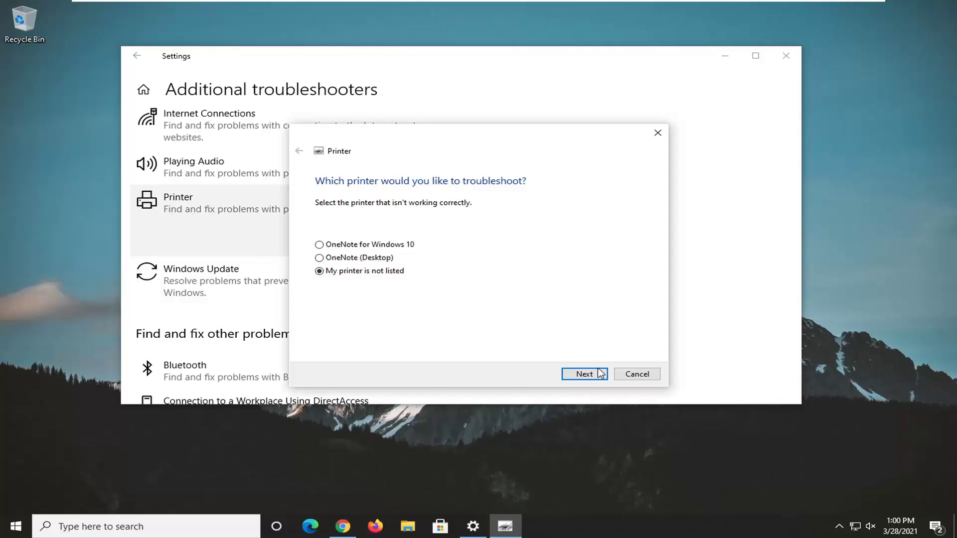
{"action": "left_click", "coordinate": [598, 375]}
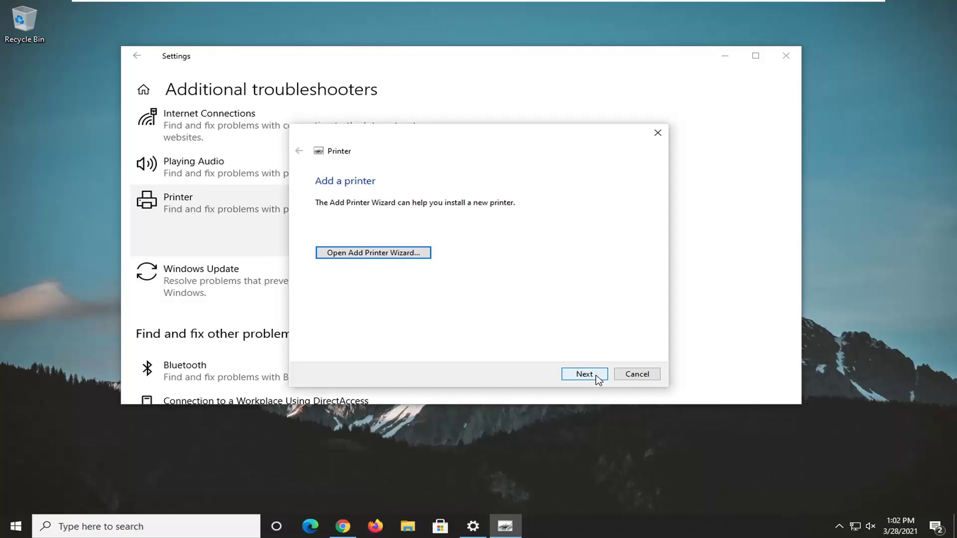
Skip the Add a printer step, apply the suggested restart fix, and close the troubleshooter
{"action": "left_click", "coordinate": [587, 371]}
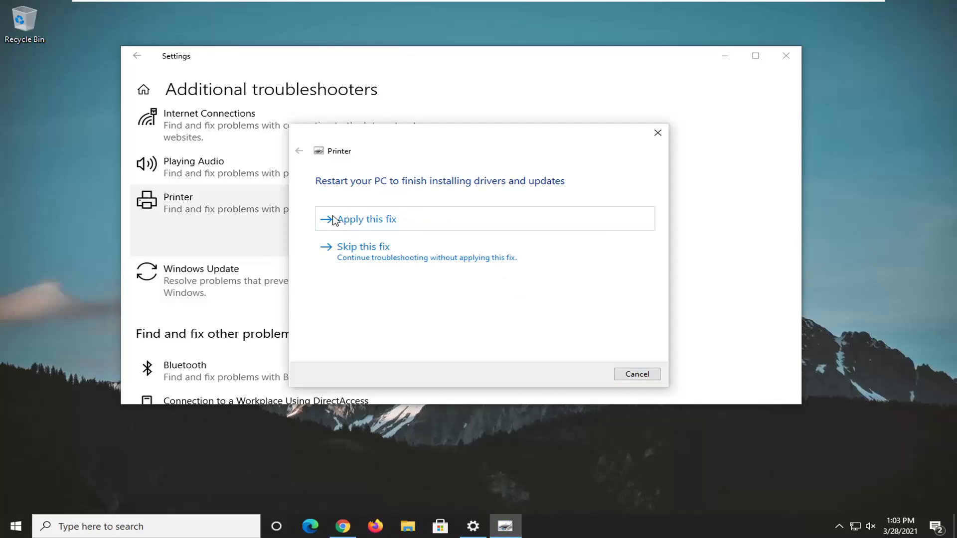
{"action": "left_click", "coordinate": [367, 225]}
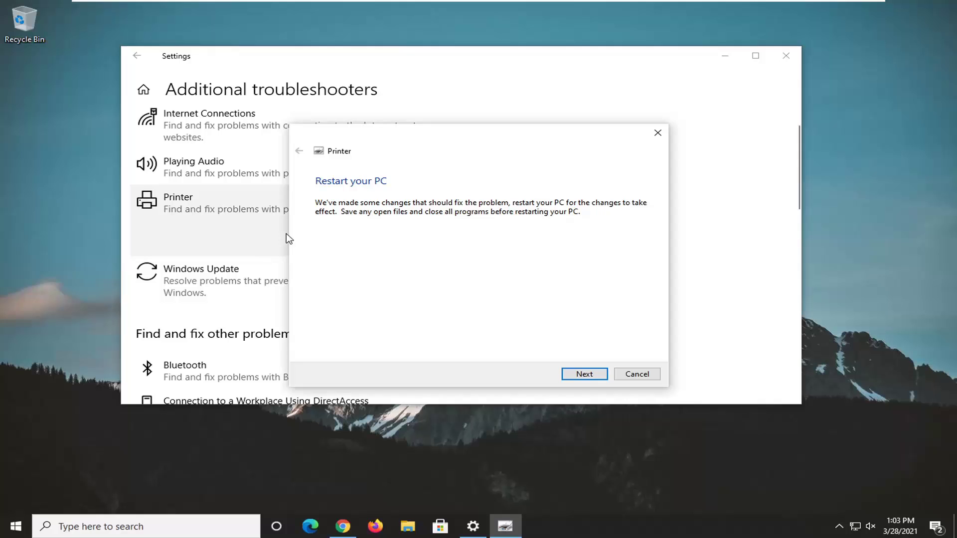
{"action": "left_click", "coordinate": [636, 374]}
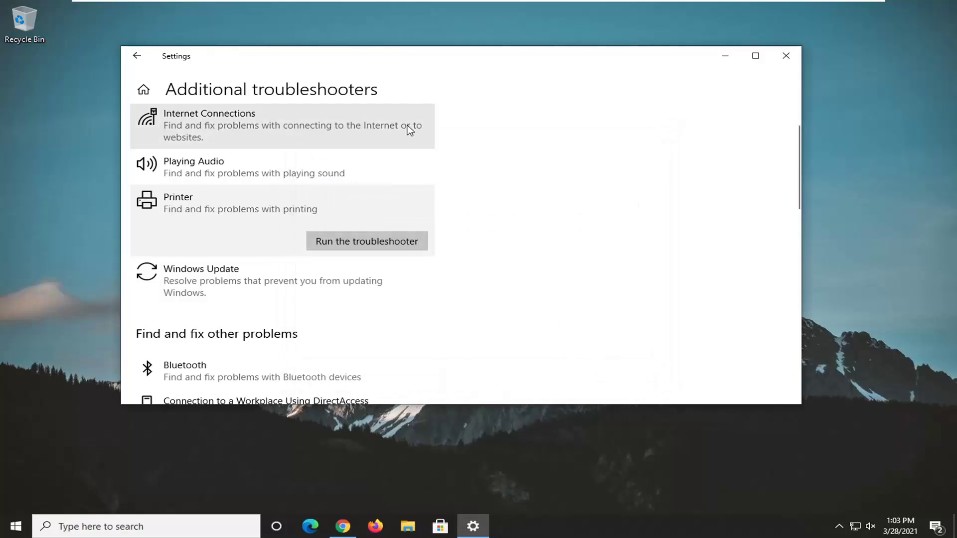
{"action": "left_click", "coordinate": [787, 55]}
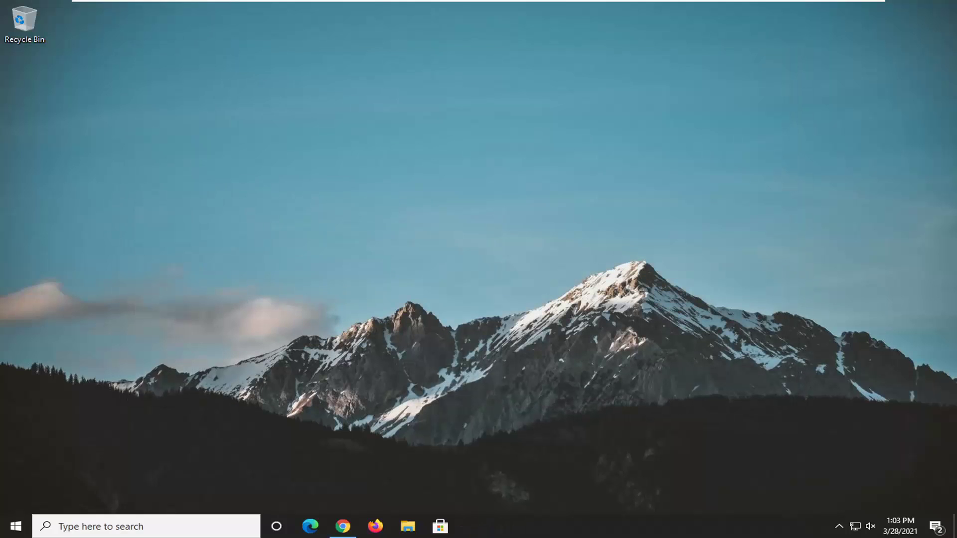